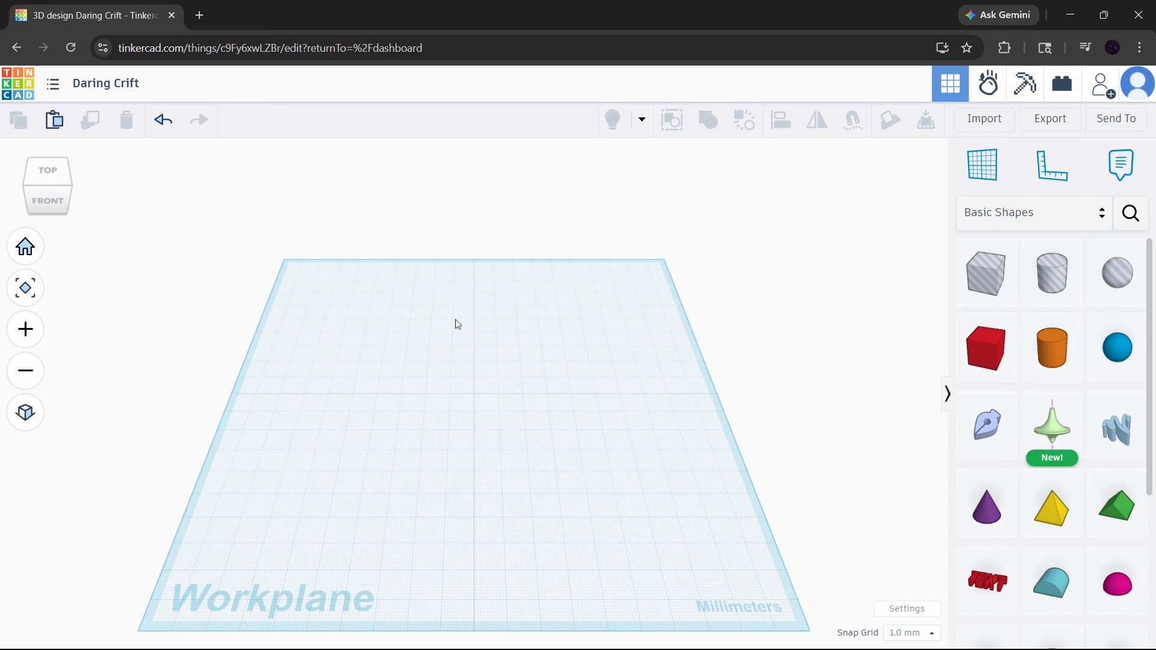
Step: Place a solid red box near the centre of the workplane
left_click_drag(976, 358, 477, 396)
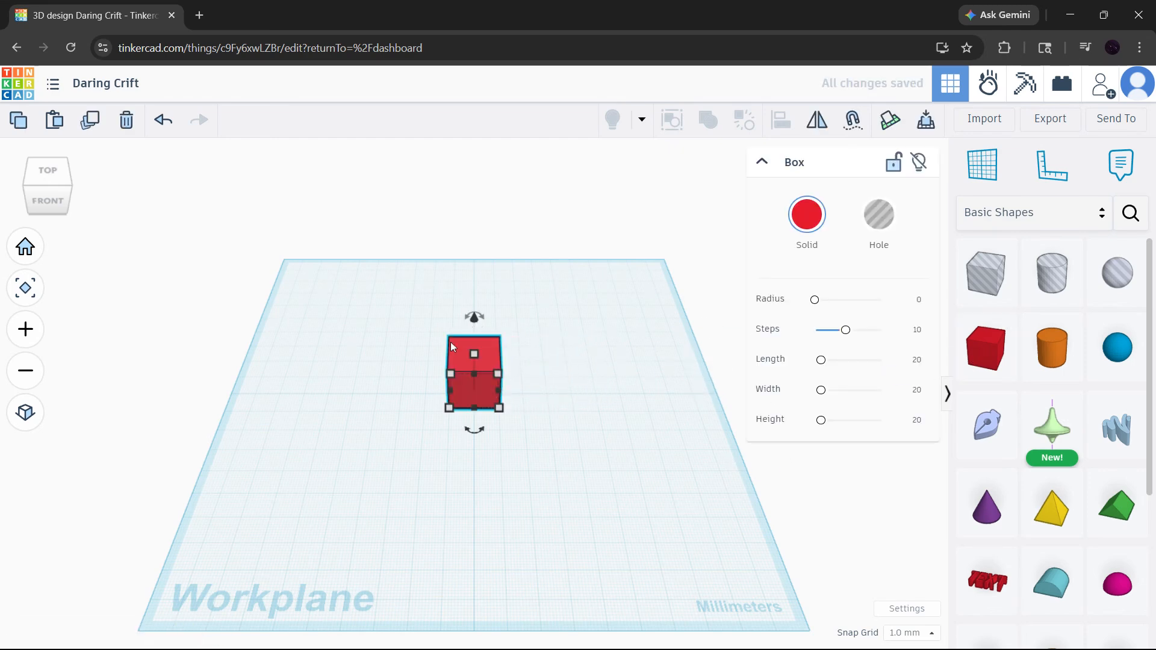
scroll(472, 384, "up", 5)
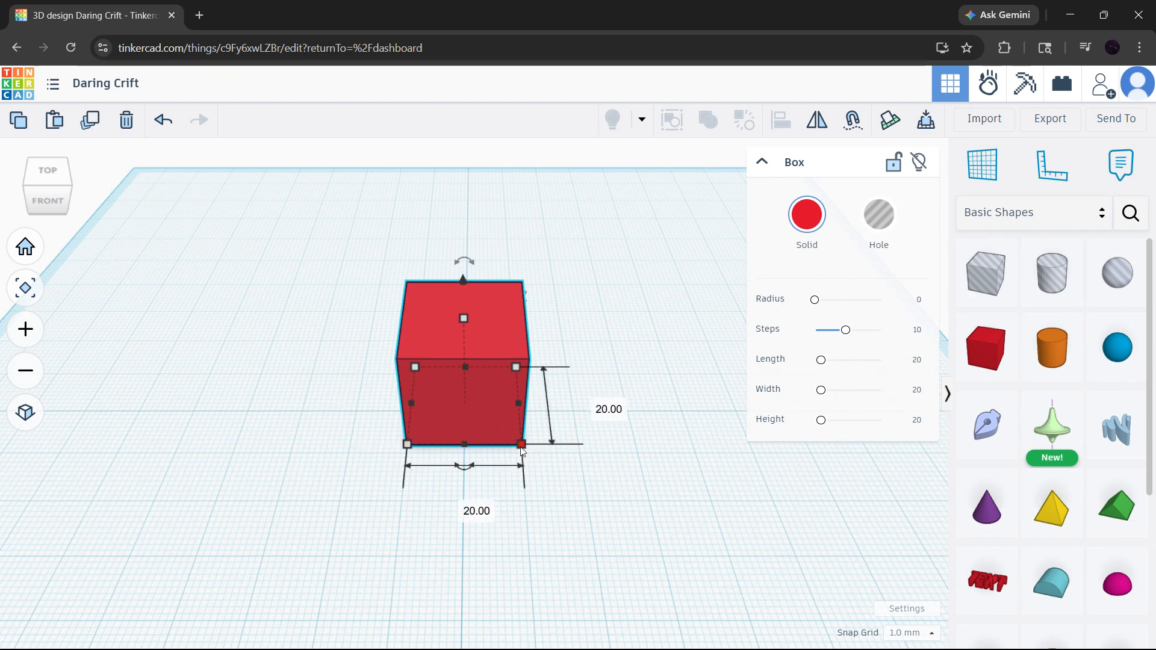
Step: Try resizing the box's base to 23 by 38 mm from a front corner, and undo it
left_click_drag(521, 445, 549, 536)
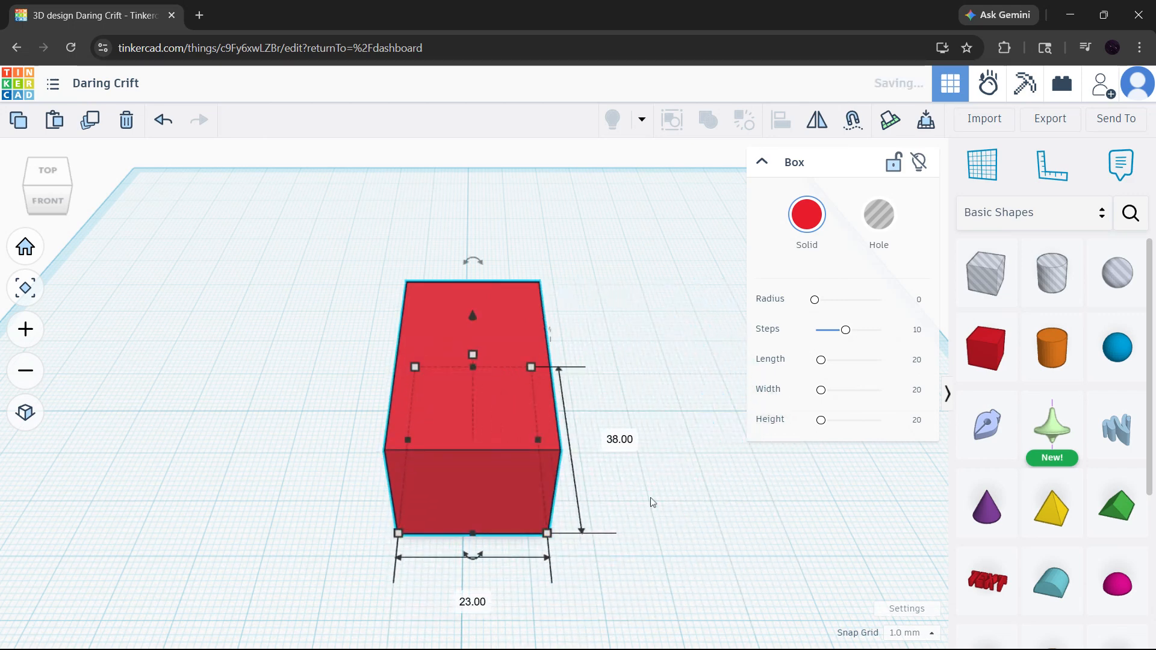
key("ctrl+z")
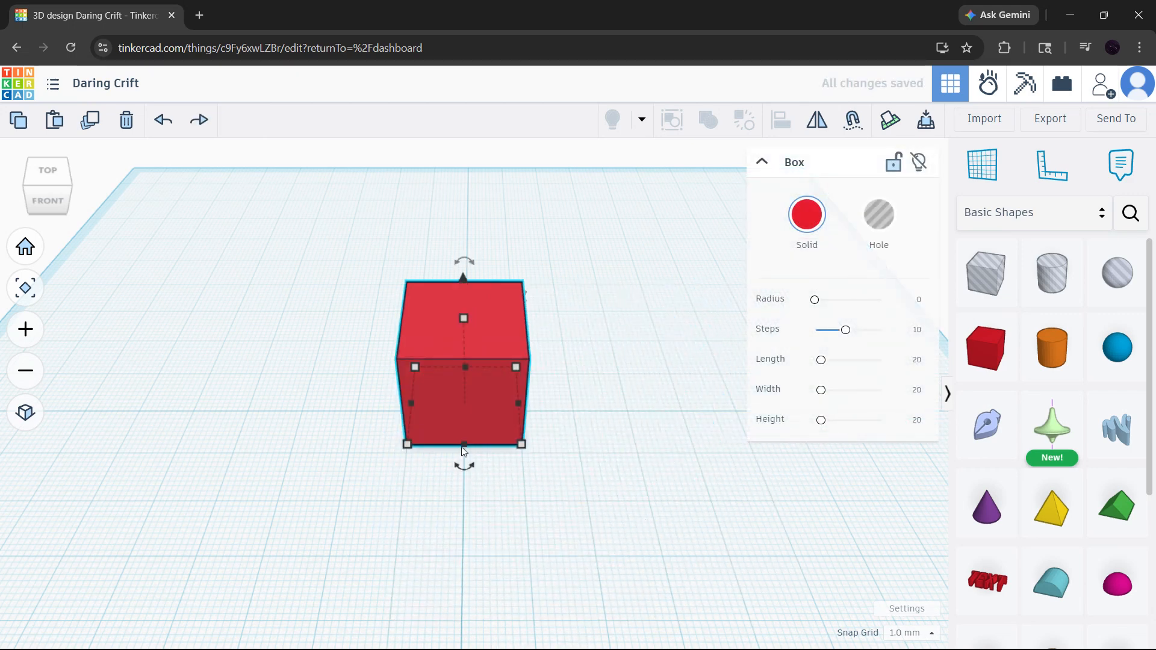
Step: Stretch the box from its front edge to 22 mm deep, trying and undoing changes to its width and height
mouse_move(467, 449)
left_mouse_down()
mouse_move(472, 553)
mouse_move(471, 434)
mouse_move(476, 466)
mouse_move(479, 455)
left_mouse_up()
mouse_move(522, 412)
left_mouse_down()
mouse_move(687, 410)
mouse_move(528, 406)
left_mouse_up()
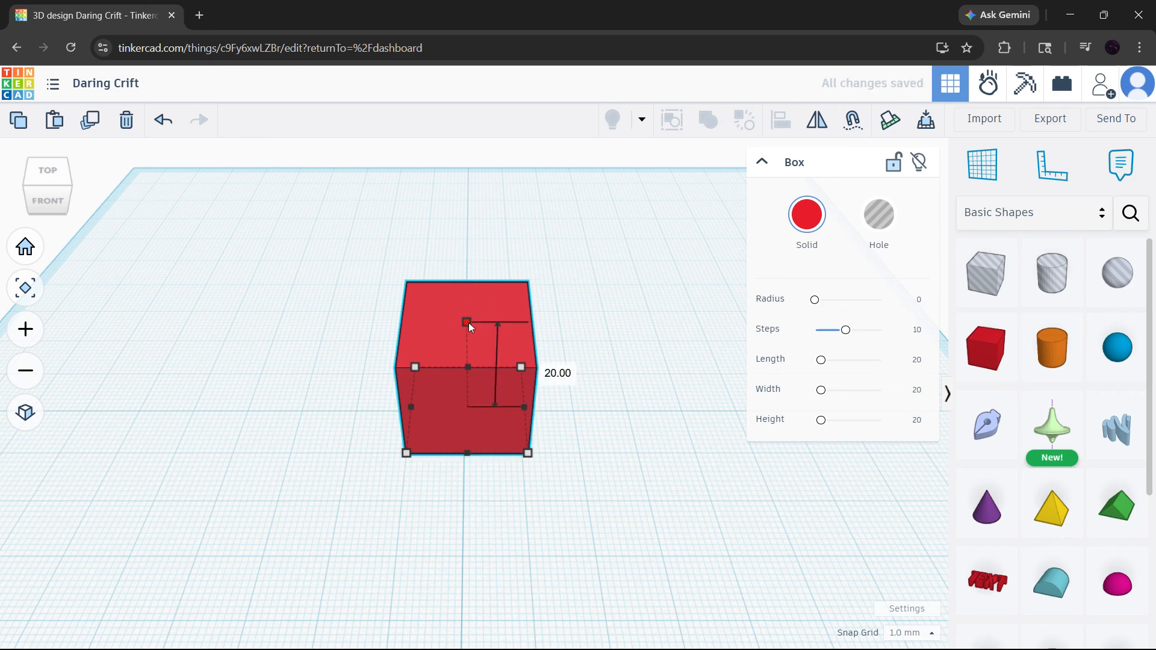
left_click_drag(468, 323, 502, 186)
key("ctrl+z")
left_click(599, 344)
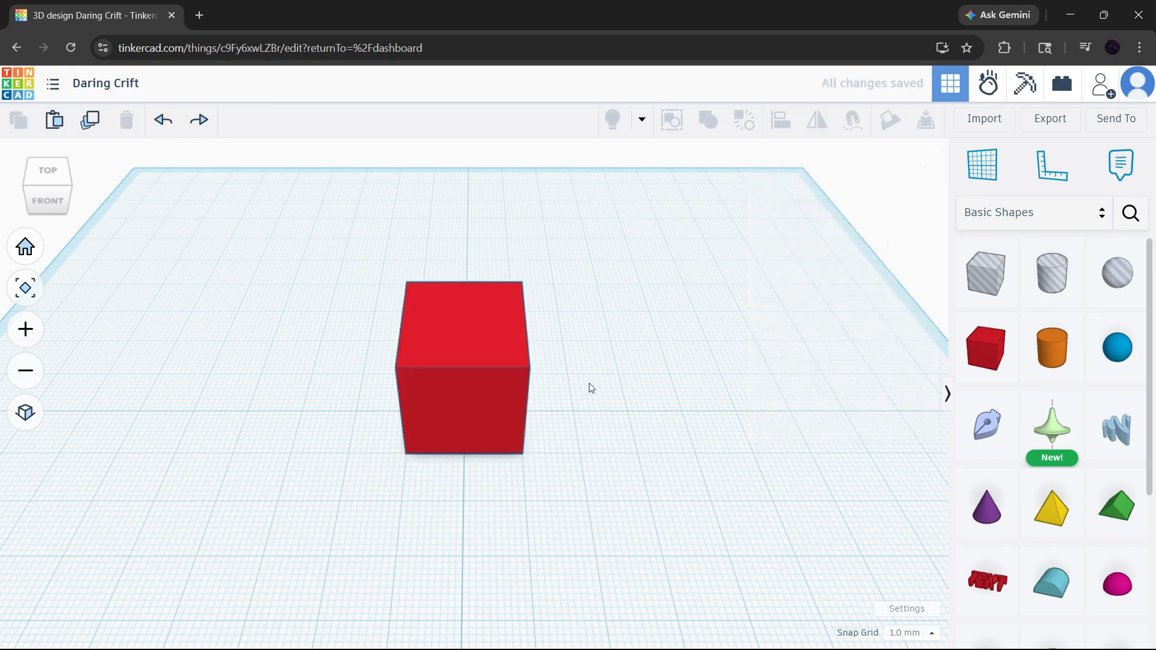
Step: Try scaling the box proportionally from a front corner to a 26 by 28.60 mm base, and undo it
right_click_drag(588, 388, 589, 341)
scroll(591, 359, "down", 4)
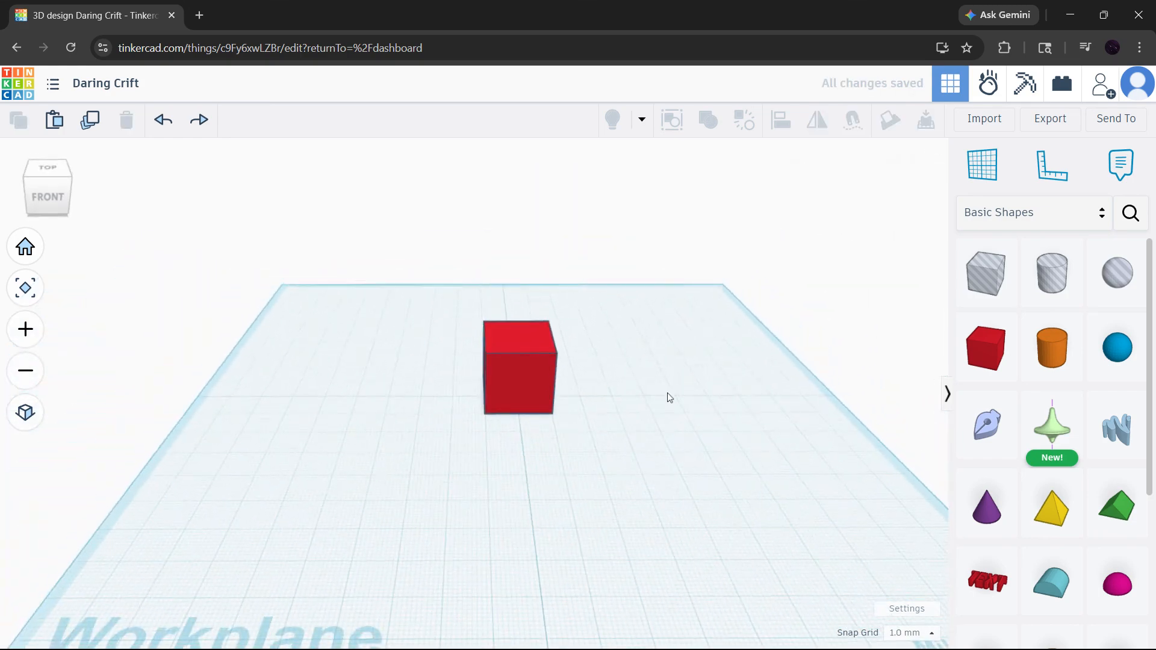
middle_click_drag(667, 392, 635, 417)
left_click(509, 408)
mouse_move(519, 439)
left_mouse_down()
mouse_move(582, 489)
mouse_move(662, 522)
mouse_move(541, 442)
mouse_move(523, 440)
mouse_move(619, 505)
mouse_move(511, 442)
left_mouse_up()
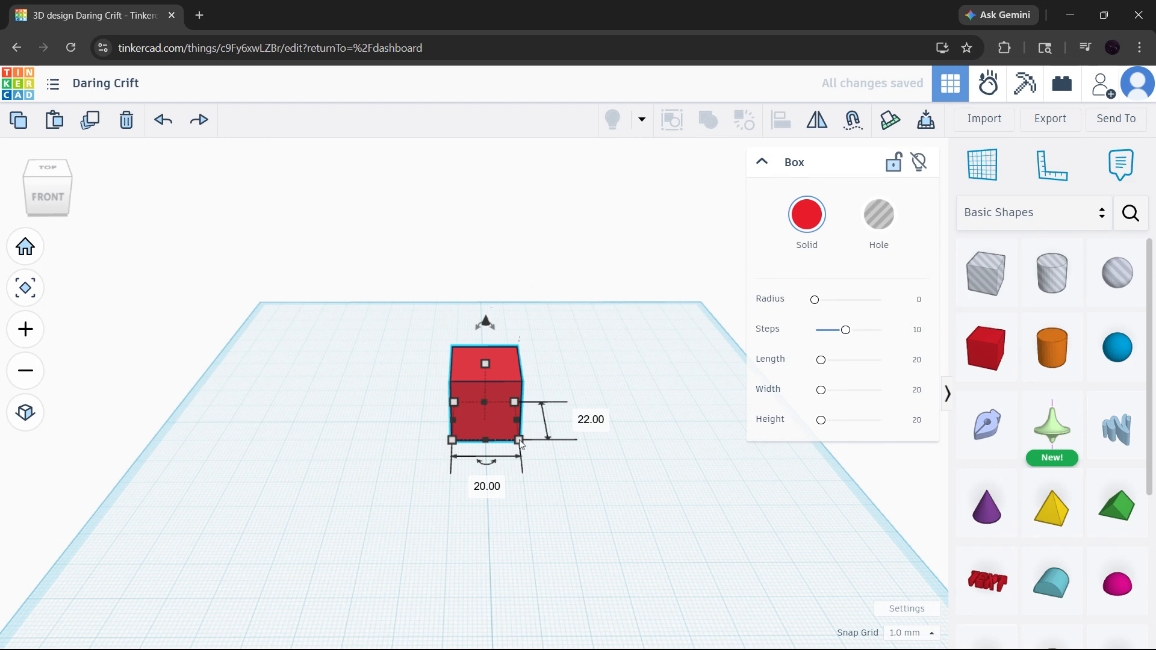
mouse_move(520, 443)
left_mouse_down()
mouse_move(609, 490)
mouse_move(524, 441)
mouse_move(604, 514)
mouse_move(527, 431)
left_mouse_up()
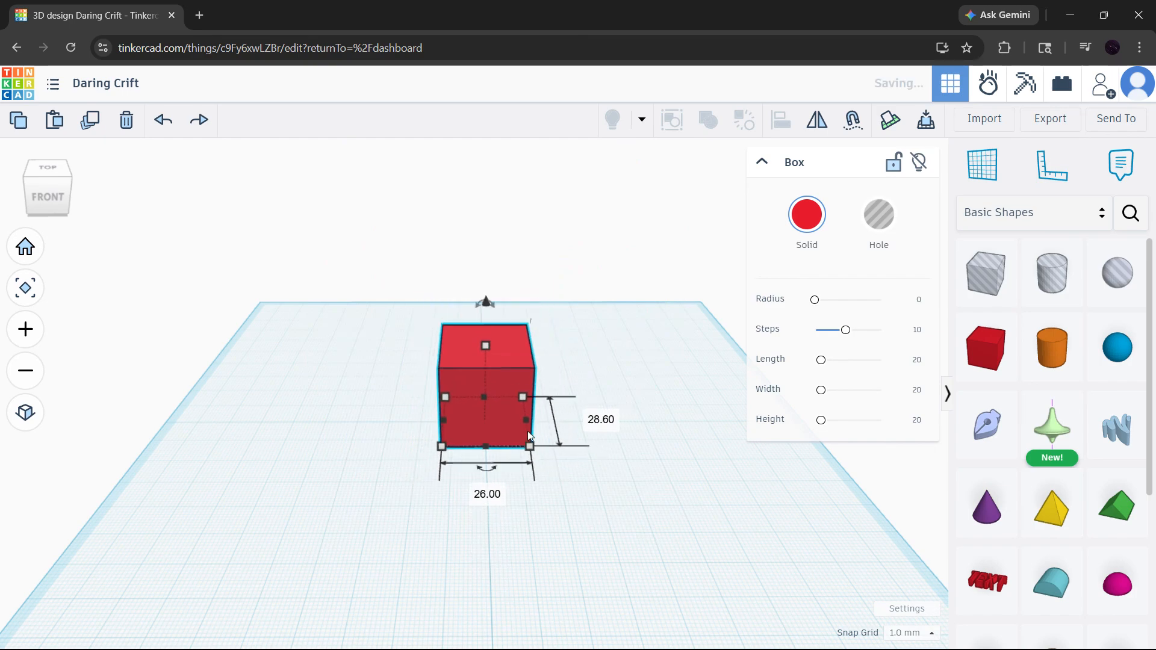
key("ctrl+z")
left_click(586, 385)
Step: Nudge the box sideways along the workplane in small grid increments, first left, further to the right, and partly back left
right_click_drag(561, 416, 564, 432)
left_click(497, 369)
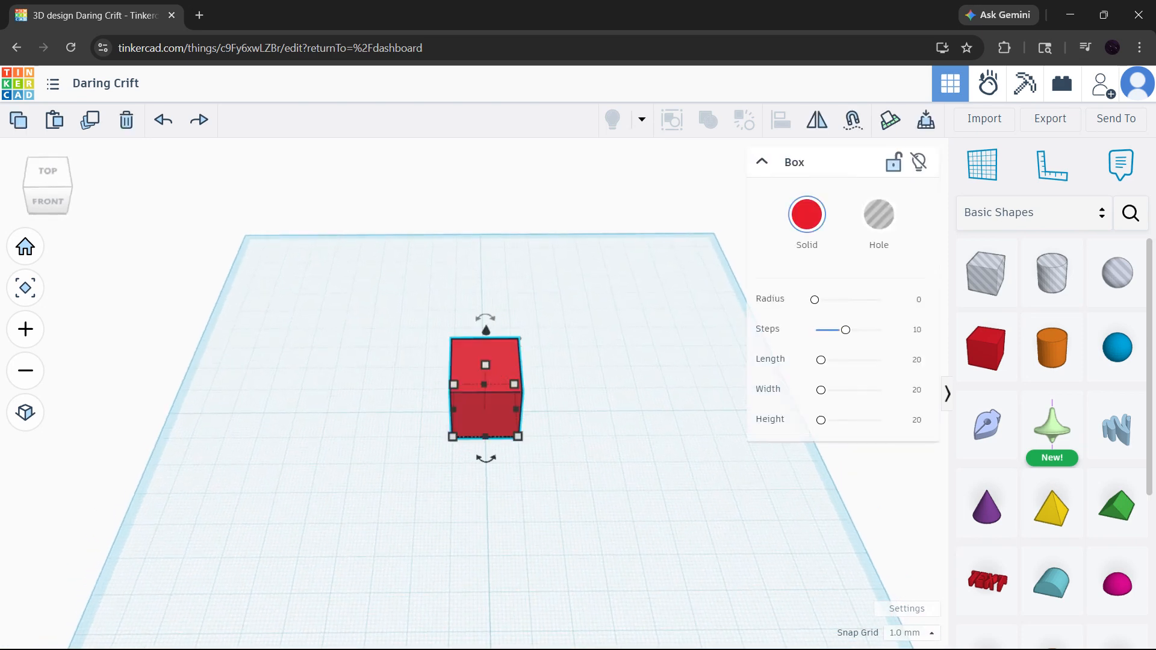
mouse_move(497, 367)
left_mouse_down()
mouse_move(330, 372)
mouse_move(706, 383)
mouse_move(502, 390)
mouse_move(485, 237)
mouse_move(506, 524)
mouse_move(504, 377)
left_mouse_up()
key("Left")
key("Left")
key("Left")
key("Left")
key("Left")
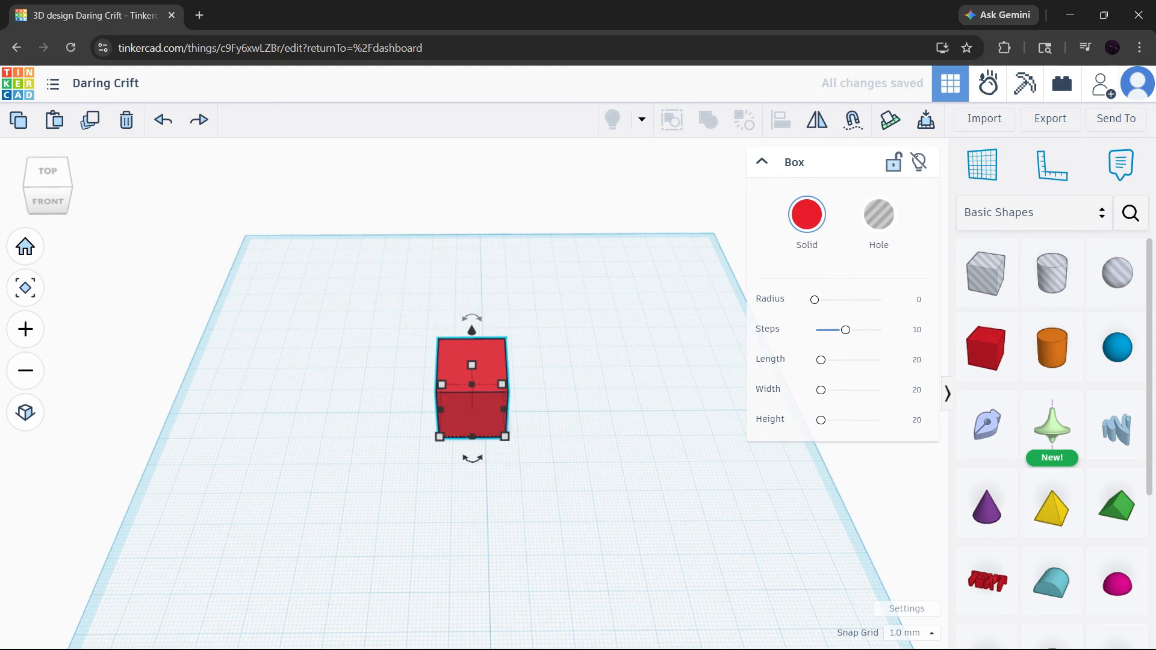
key("Right")
key("Right")
key("Right")
key("Right")
key("Right")
key("Right")
key("Right")
key("Right")
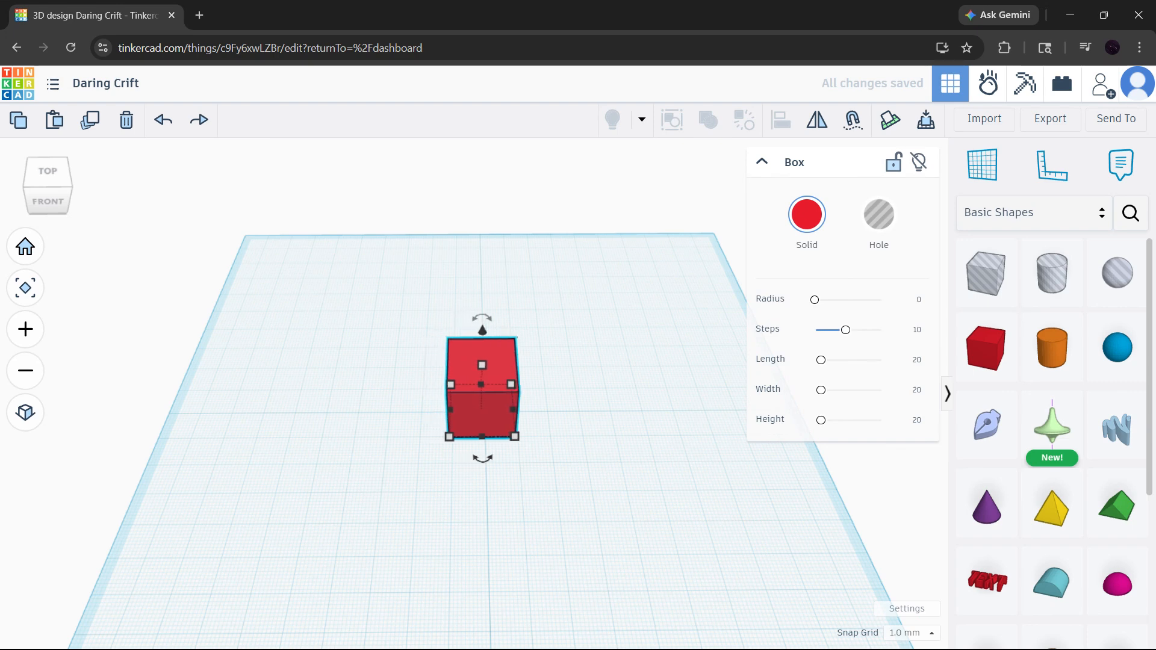
key("Right")
key("Right")
key("Right")
key("Right")
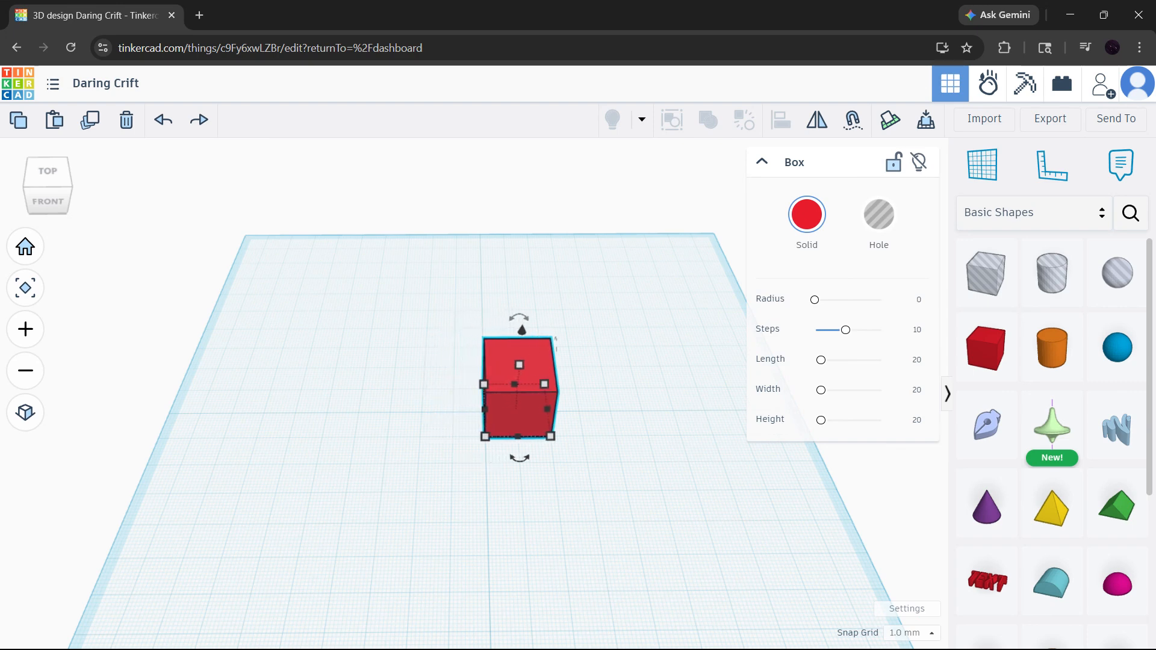
key("Left")
key("Left")
key("Left")
key("Left")
key("Left")
key("Left")
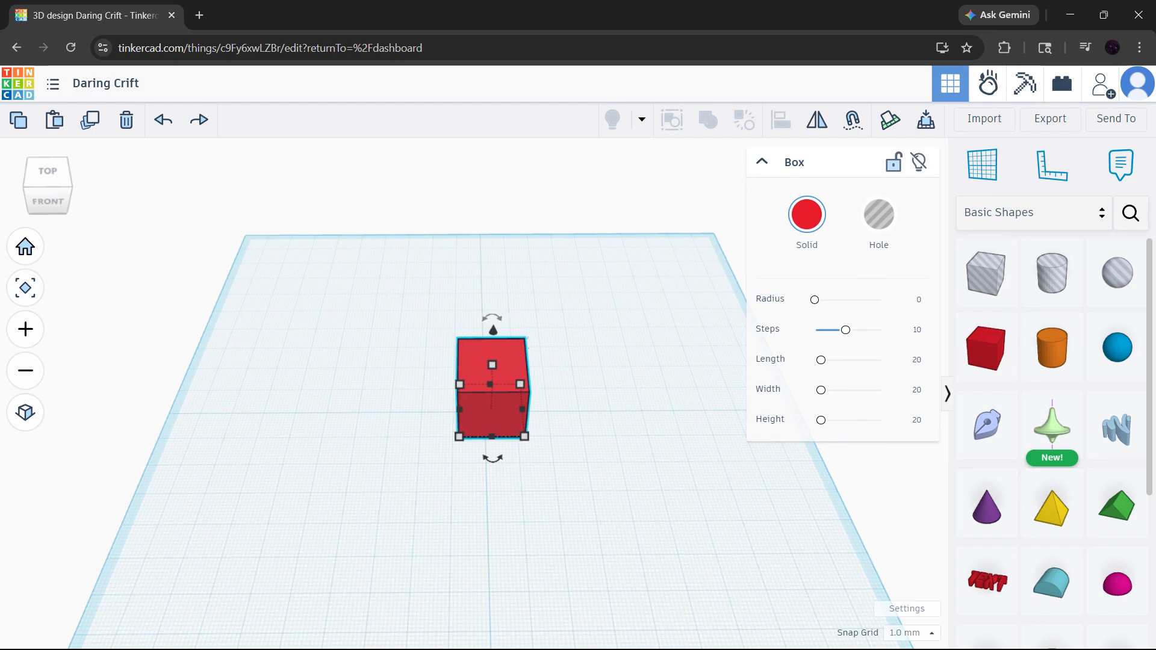
Step: Nudge the box six grid increments toward the back of the workplane and four toward the front
key("Up")
key("Up")
key("Up")
key("Up")
key("Up")
key("Up")
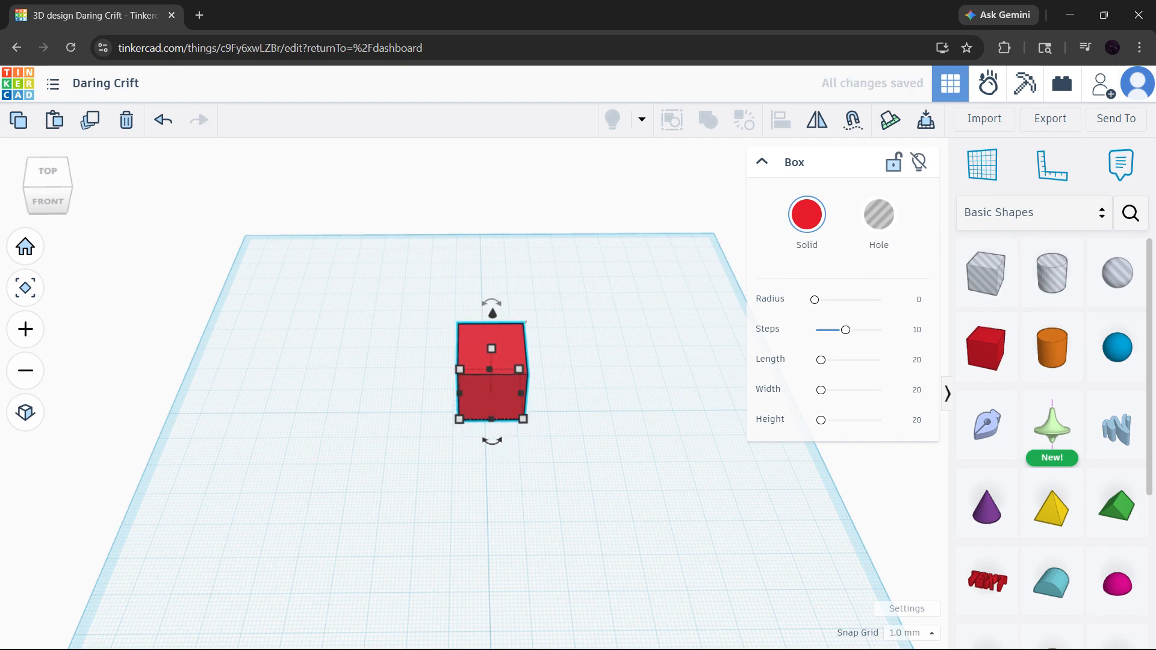
key("Down")
key("Down")
key("Down")
key("Down")
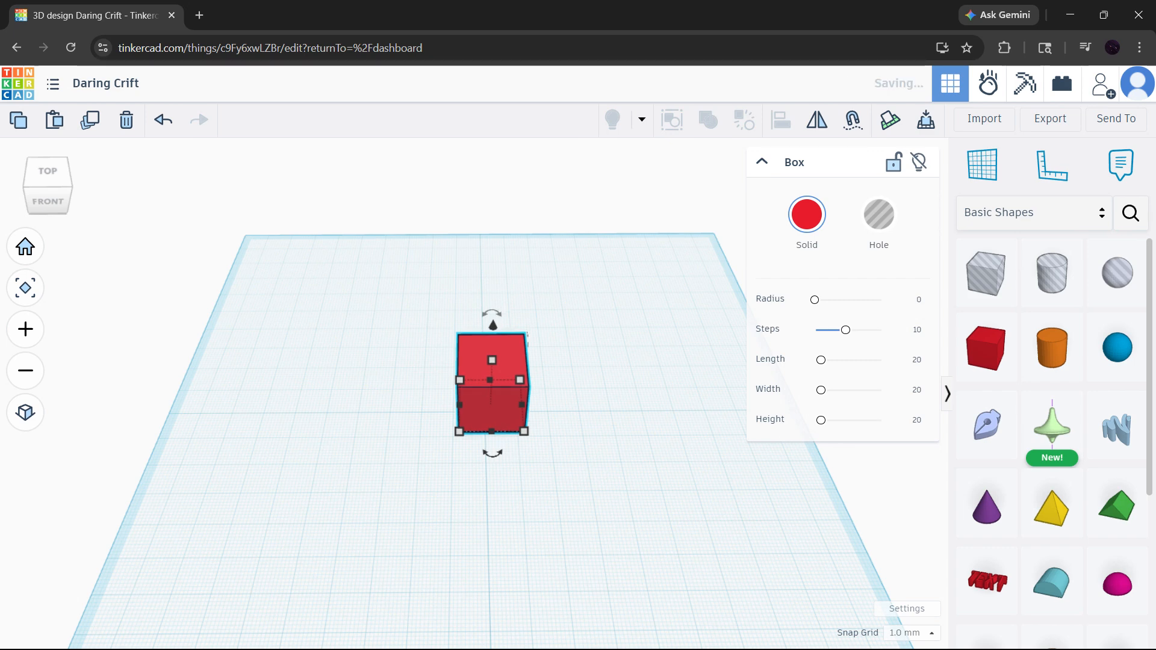
Step: Raise the box high above the workplane and drop it back onto the surface
right_click_drag(593, 488, 529, 332)
scroll(528, 329, "up", 5)
mouse_move(521, 370)
right_mouse_down()
mouse_move(519, 387)
mouse_move(523, 360)
right_mouse_up()
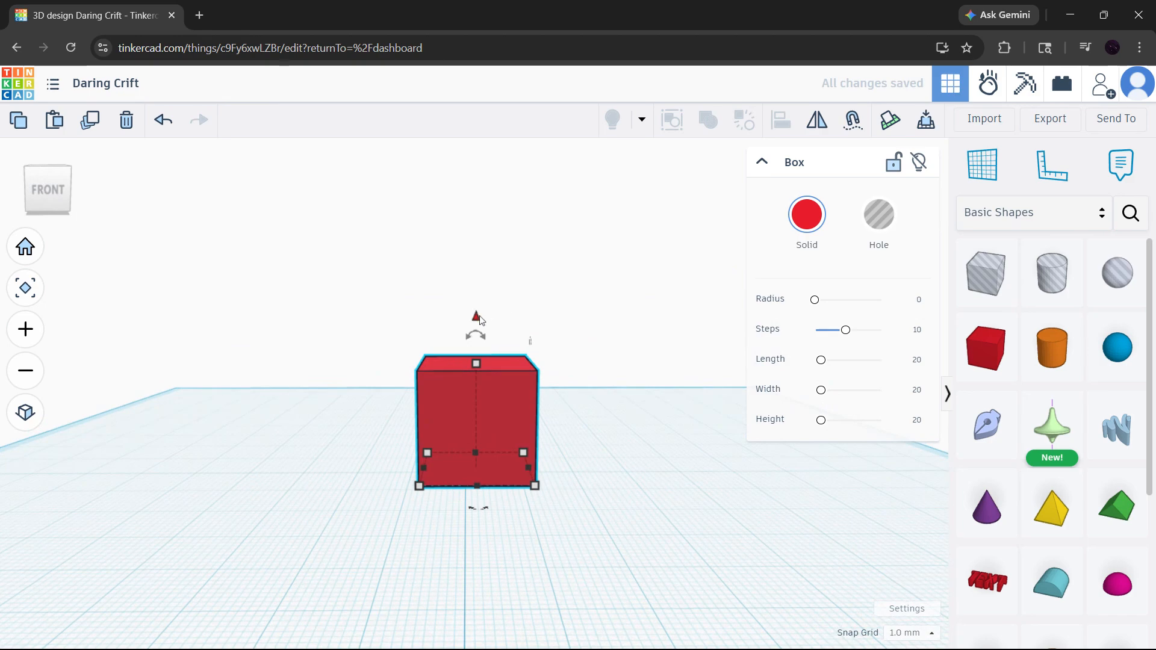
left_click_drag(479, 318, 524, 120)
key("d")
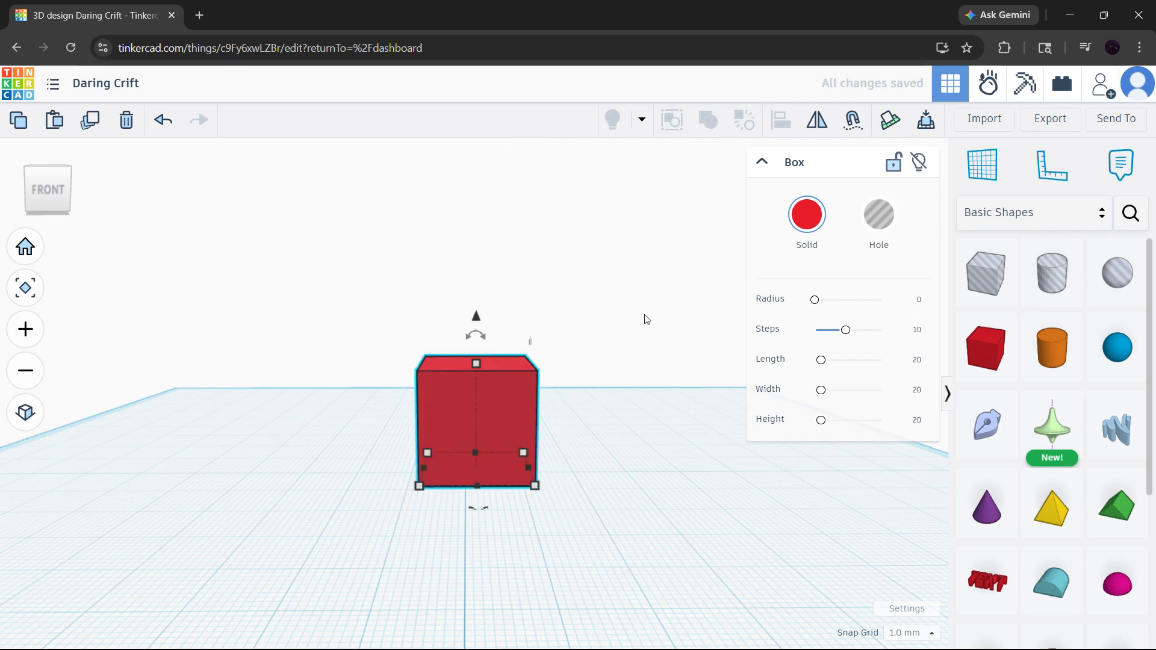
Step: Move the box 2 mm left and 2 mm forward on the workplane, and look through the snap grid options
right_click_drag(624, 335, 548, 441)
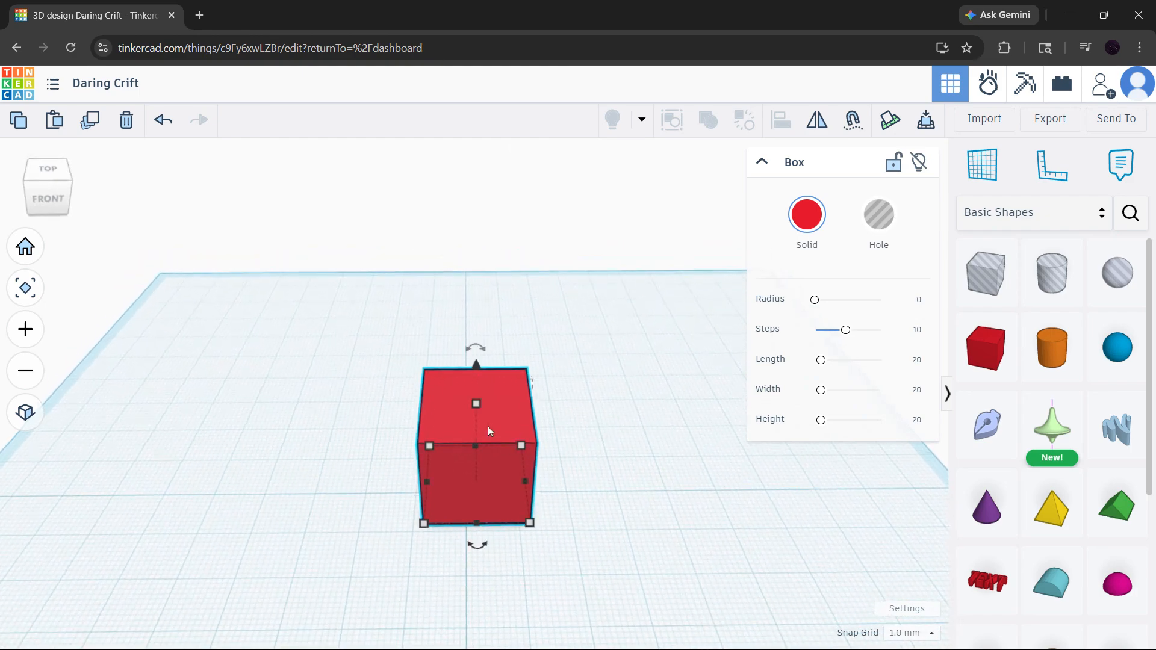
mouse_move(488, 426)
left_mouse_down()
mouse_move(505, 450)
mouse_move(449, 355)
mouse_move(526, 479)
mouse_move(472, 442)
mouse_move(476, 433)
left_mouse_up()
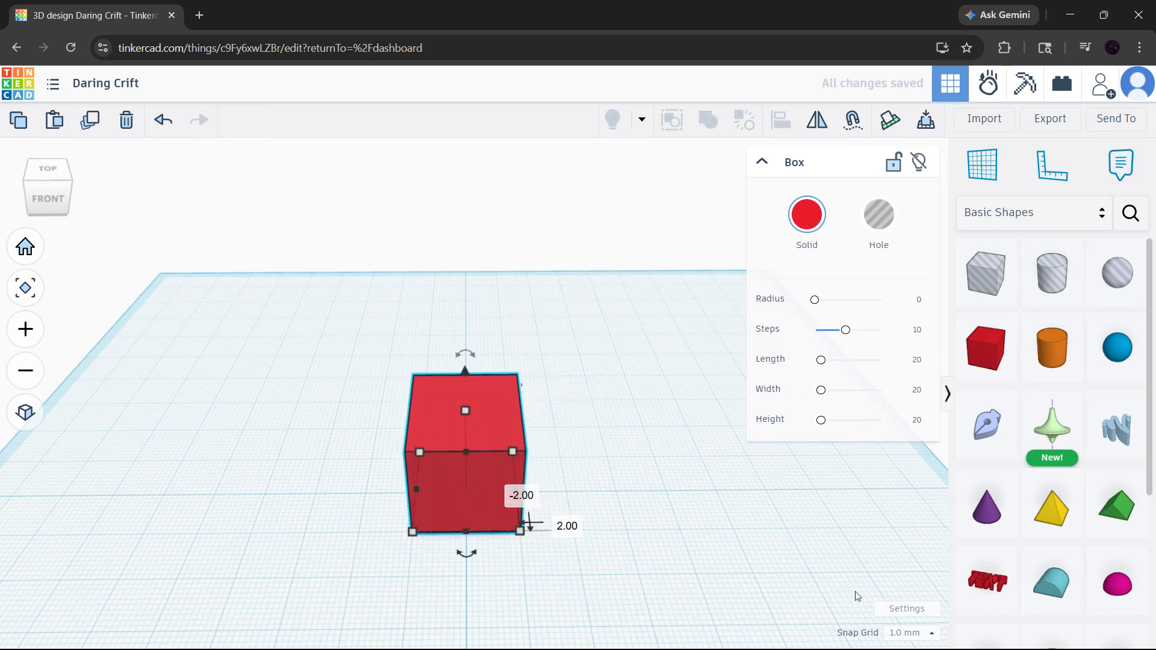
left_click(912, 634)
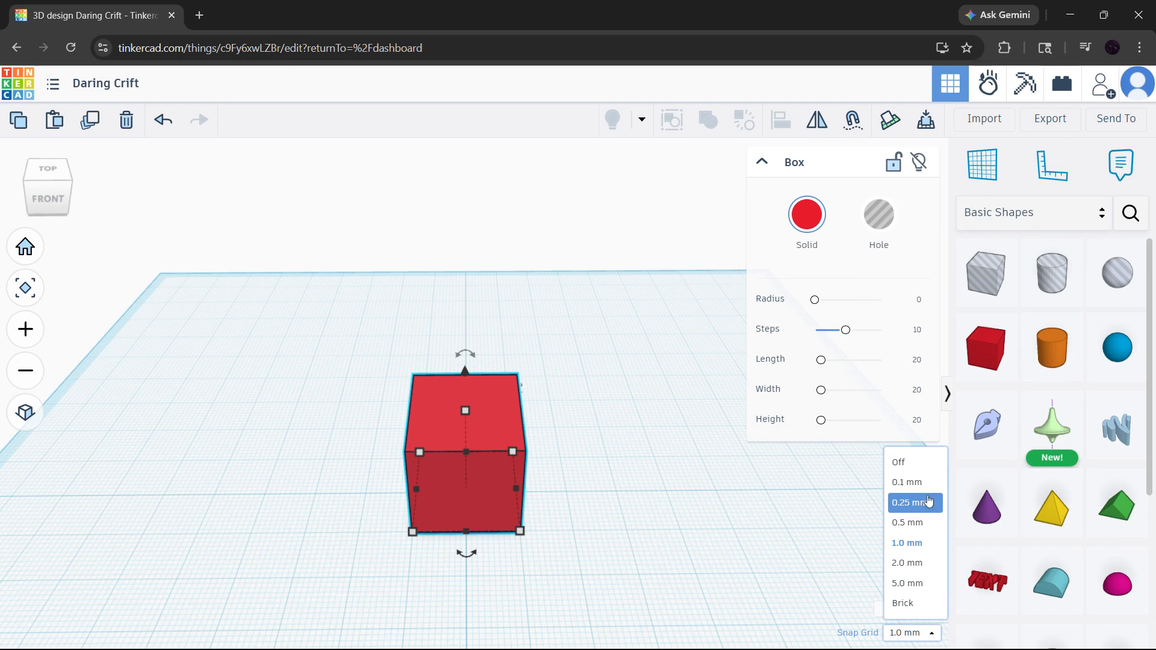
left_click(793, 516)
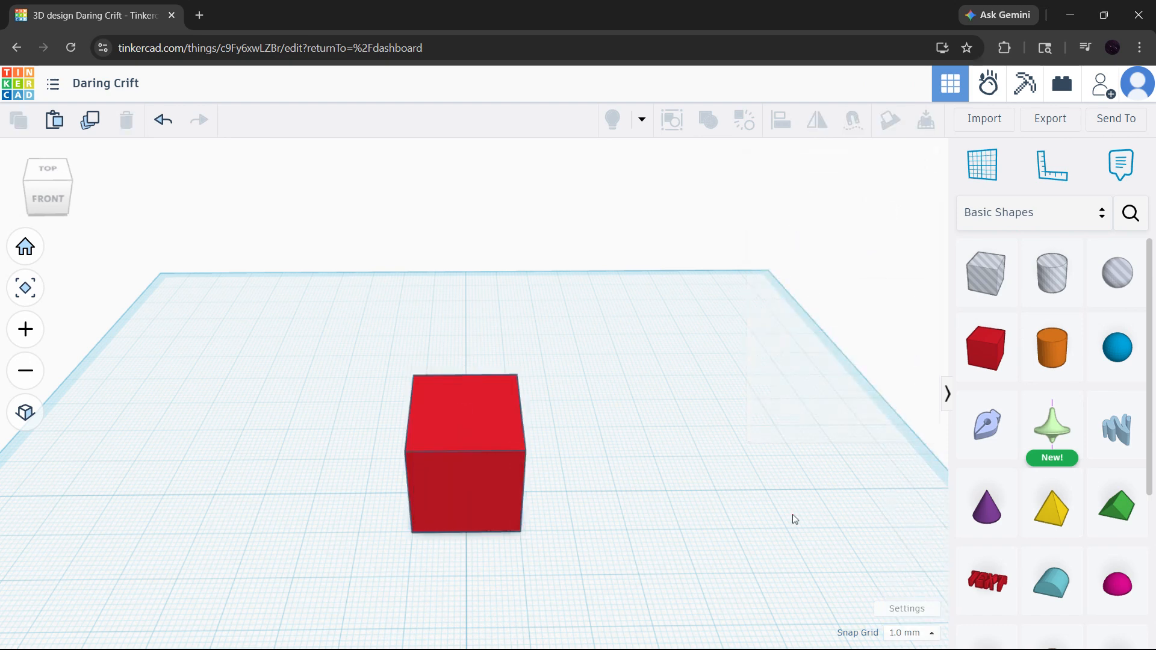
Step: Try rotating the box 45° about its vertical axis, and undo the rotation
right_click_drag(883, 583, 748, 546)
left_click(487, 467)
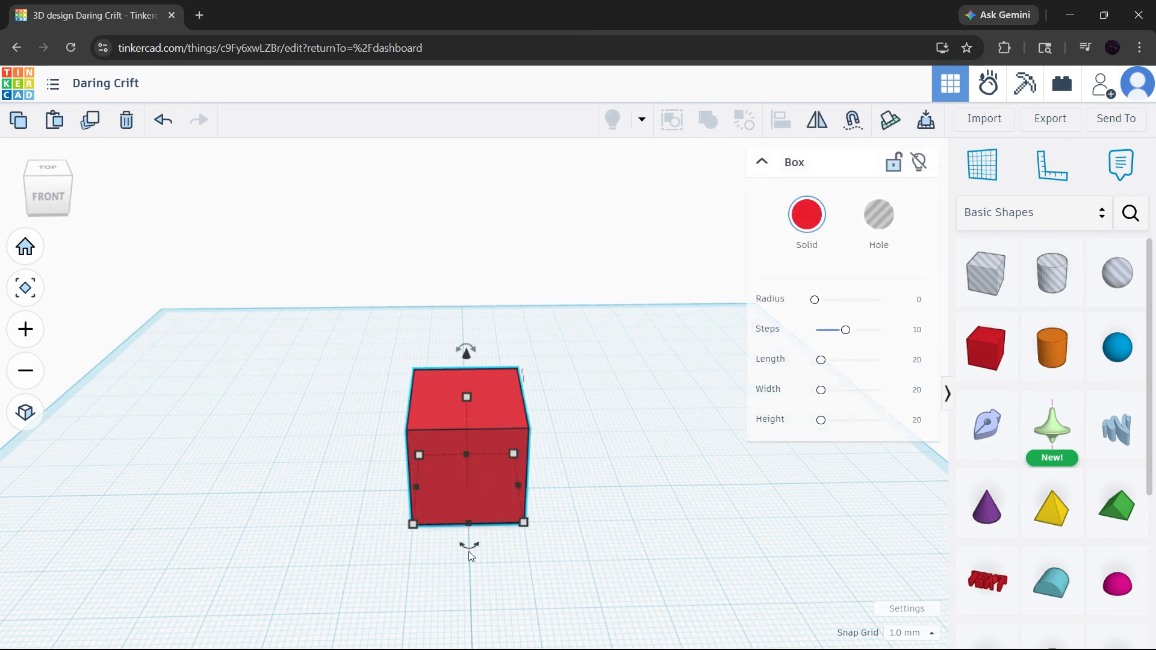
scroll(475, 553, "up", 5)
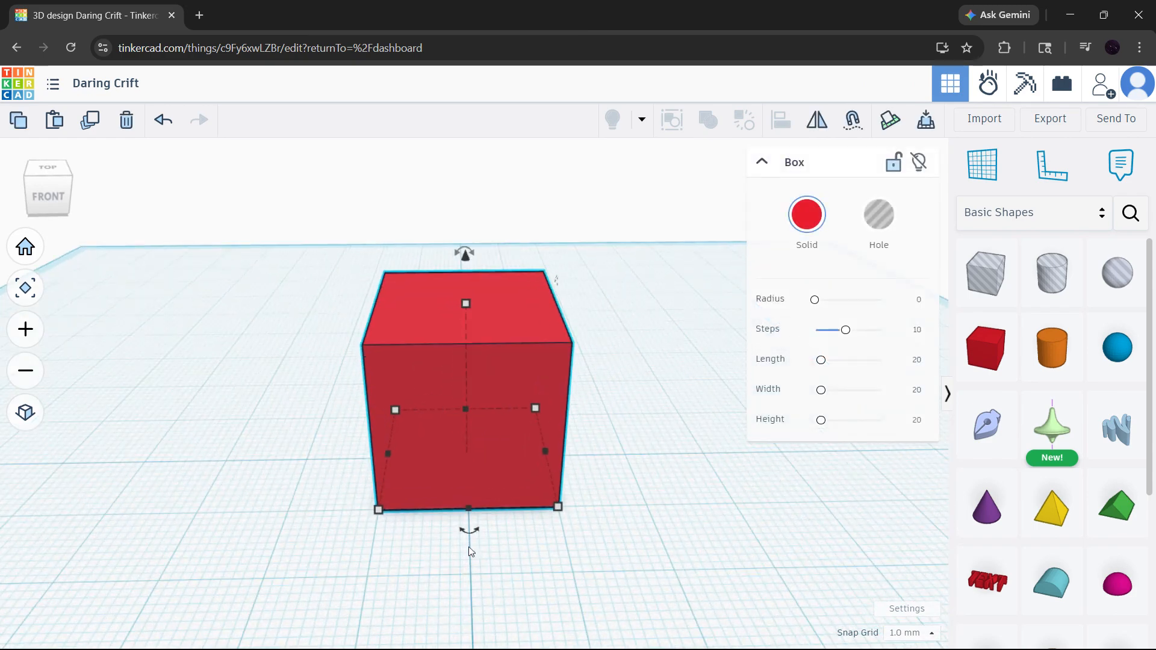
scroll(471, 487, "down", 5)
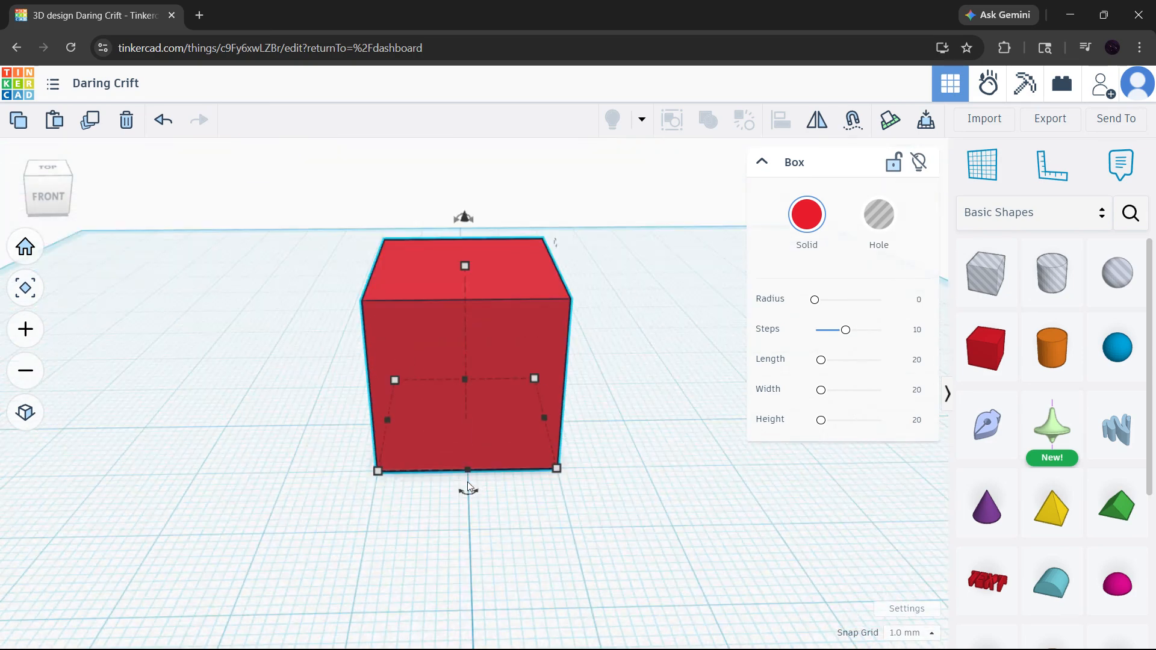
left_click_drag(471, 498, 471, 581)
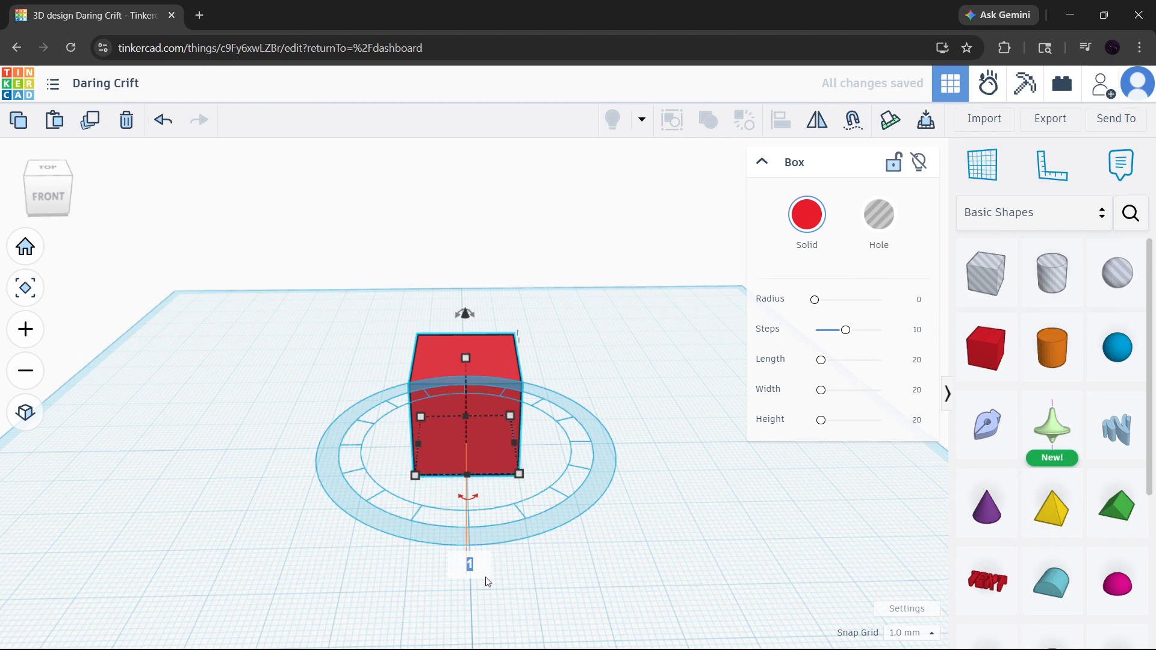
type("45")
key("Return")
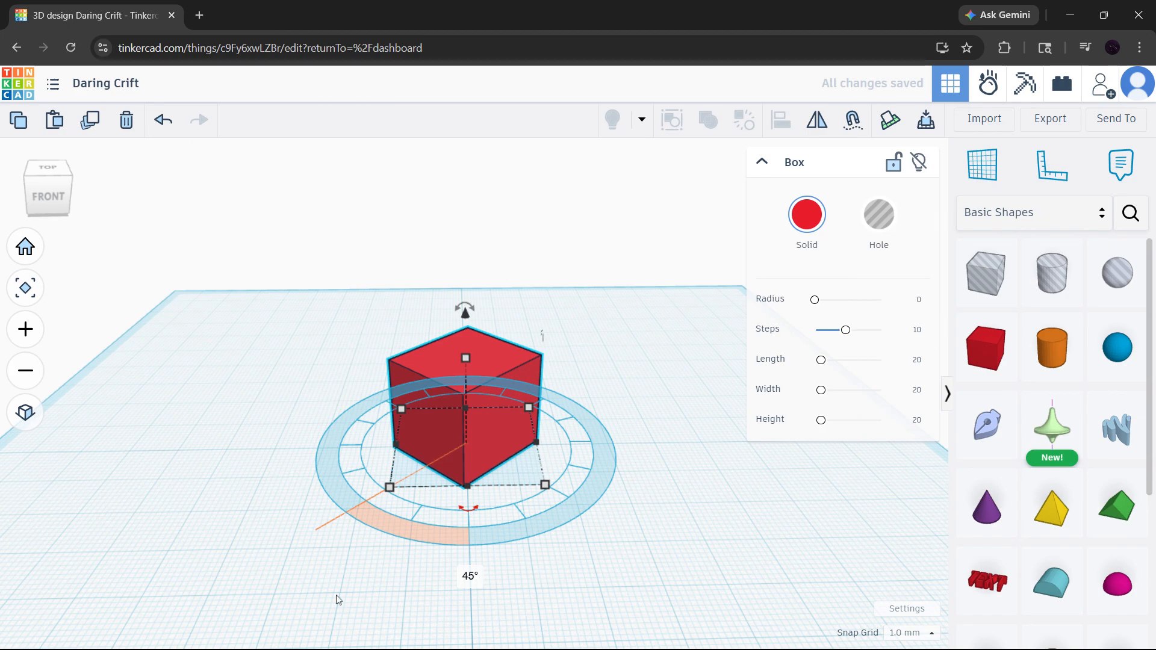
left_click(671, 544)
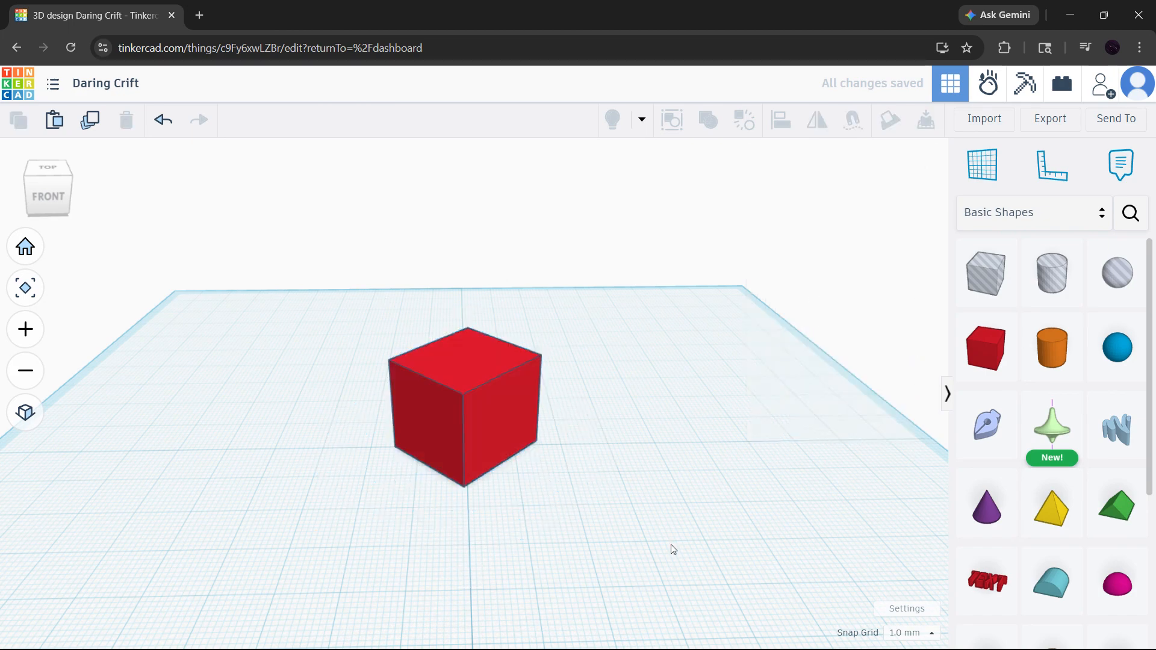
key("ctrl+z")
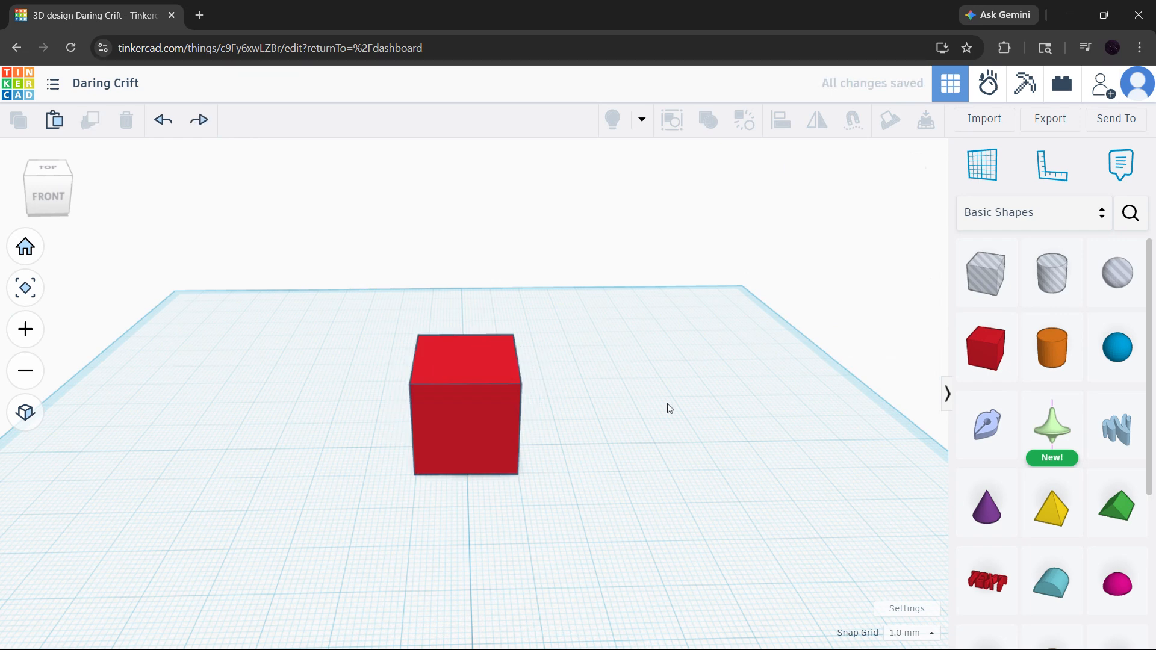
Step: Scale the box up slightly and evenly in all directions, and try out rotating and lifting it
left_click(486, 417)
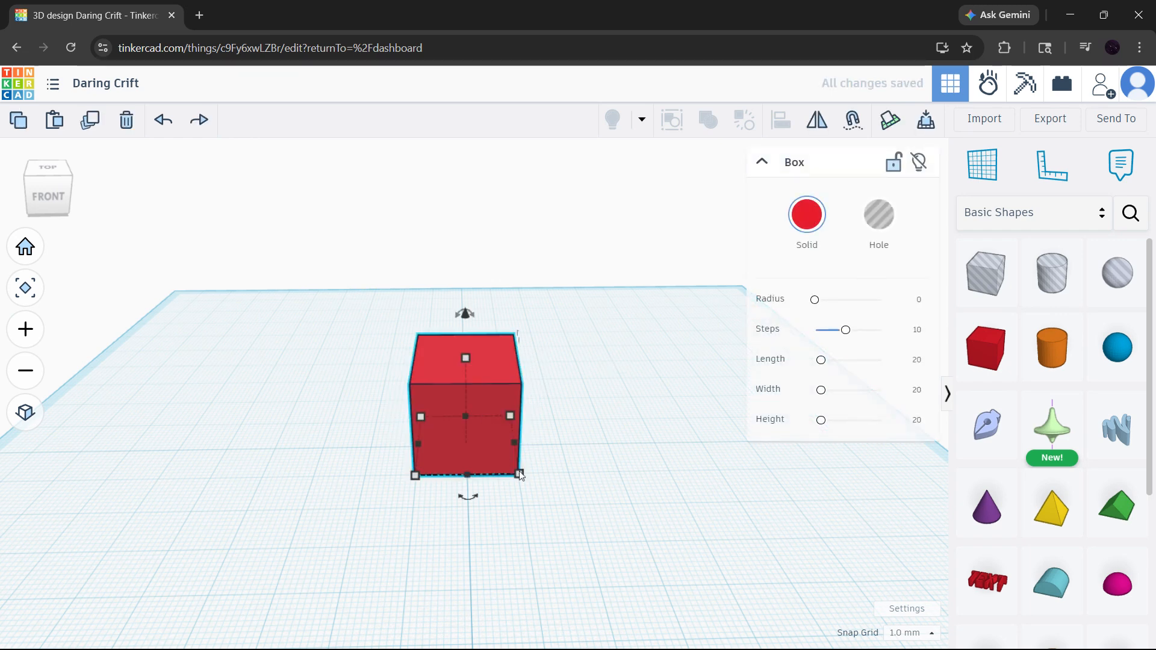
left_click_drag(519, 474, 519, 448)
left_click_drag(464, 502, 520, 462)
key("ctrl+z")
left_click_drag(462, 308, 642, 341)
left_click(588, 415)
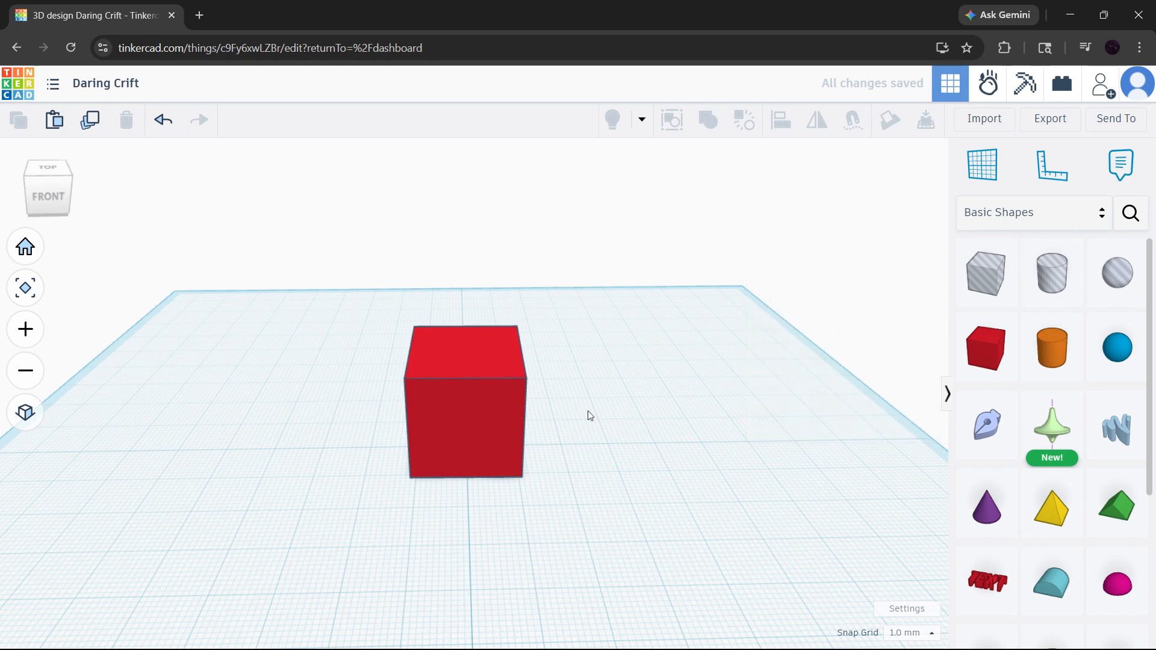
Step: Return the camera to the default home view of the whole workplane
right_click_drag(588, 415, 591, 459)
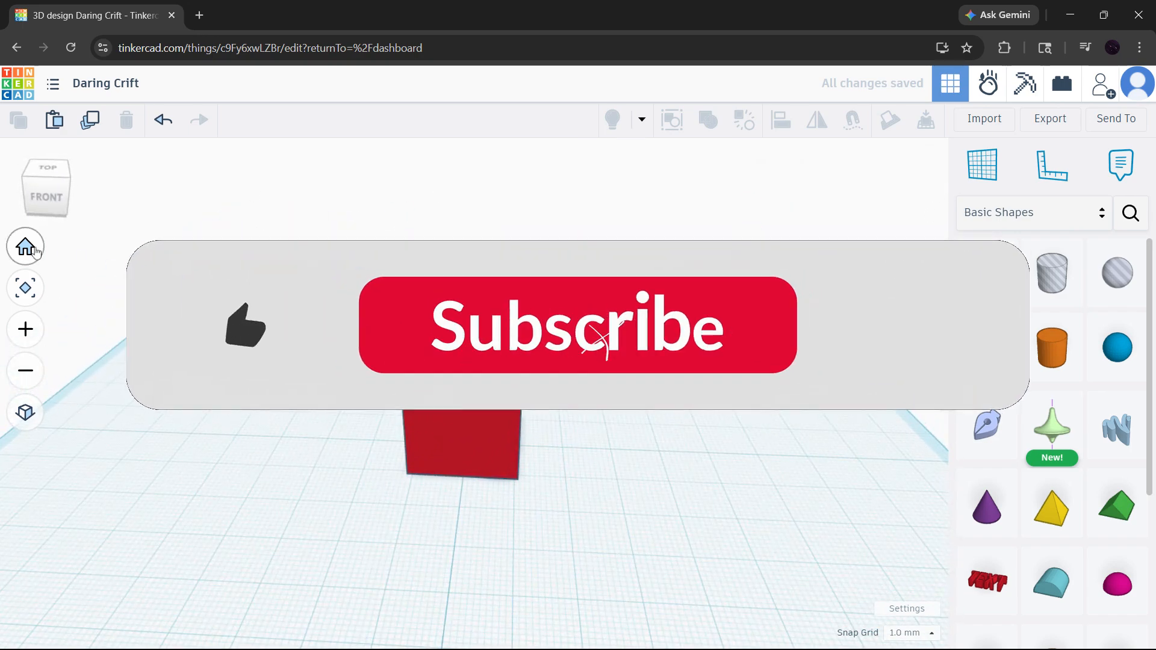
left_click(27, 248)
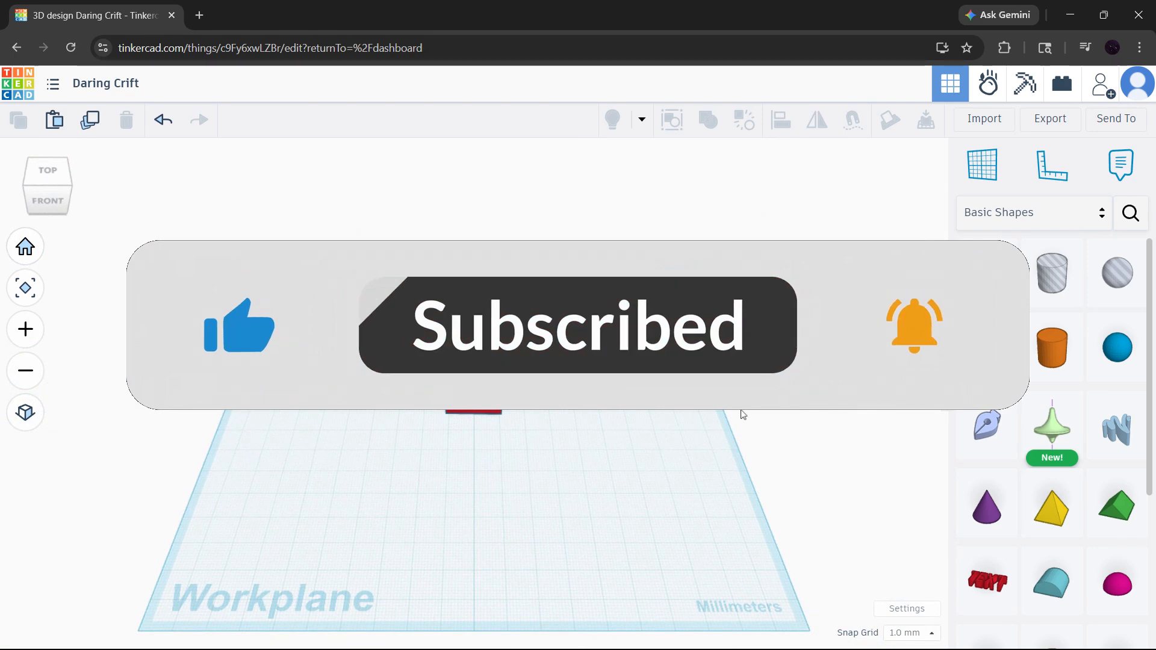